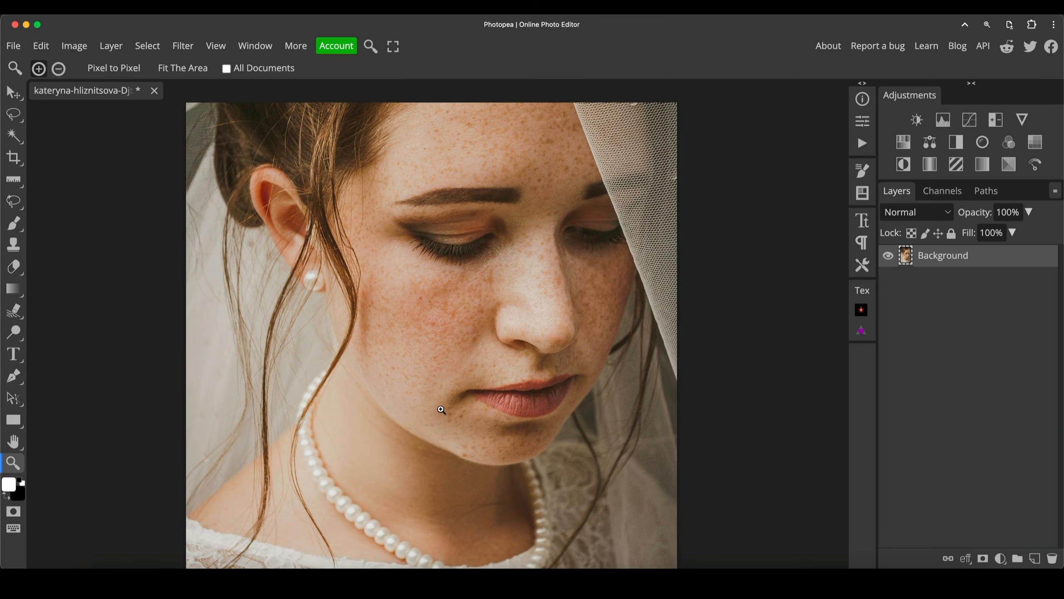
# Add a new empty layer above the photo and set up the Brush with white (ffffff) as the foreground colour
pyautogui.keyDown('alt'); pyautogui.click(513, 402); pyautogui.keyUp('alt')
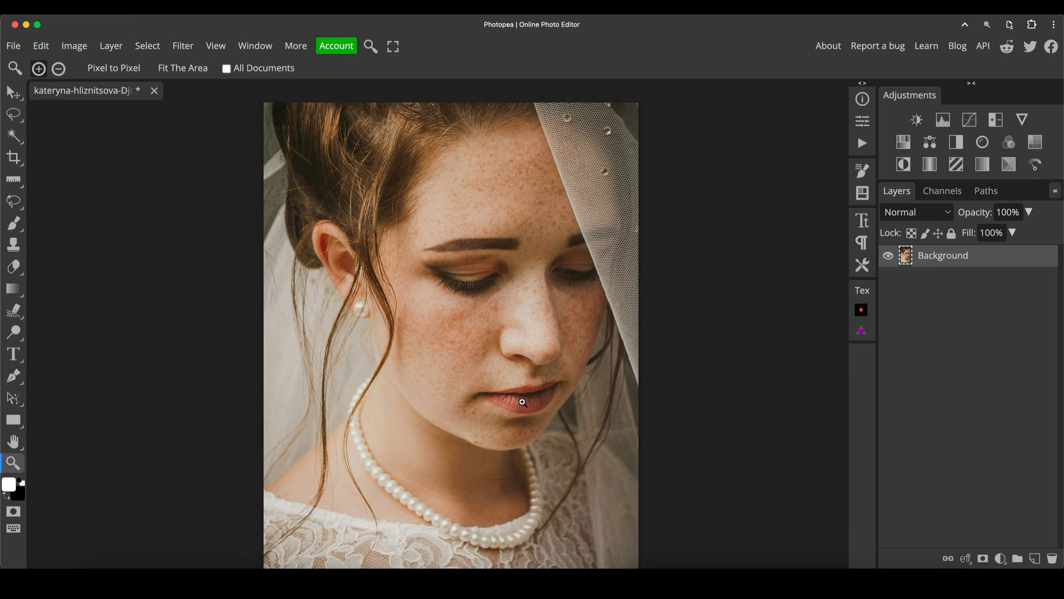
pyautogui.click(526, 402)
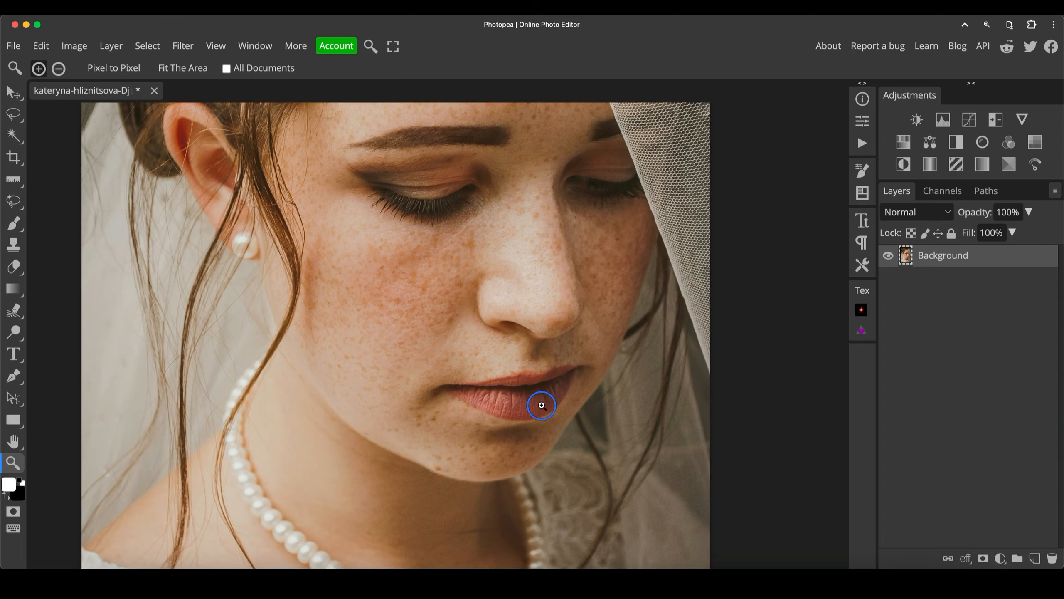
pyautogui.keyDown('alt'); pyautogui.click(541, 404); pyautogui.keyUp('alt')
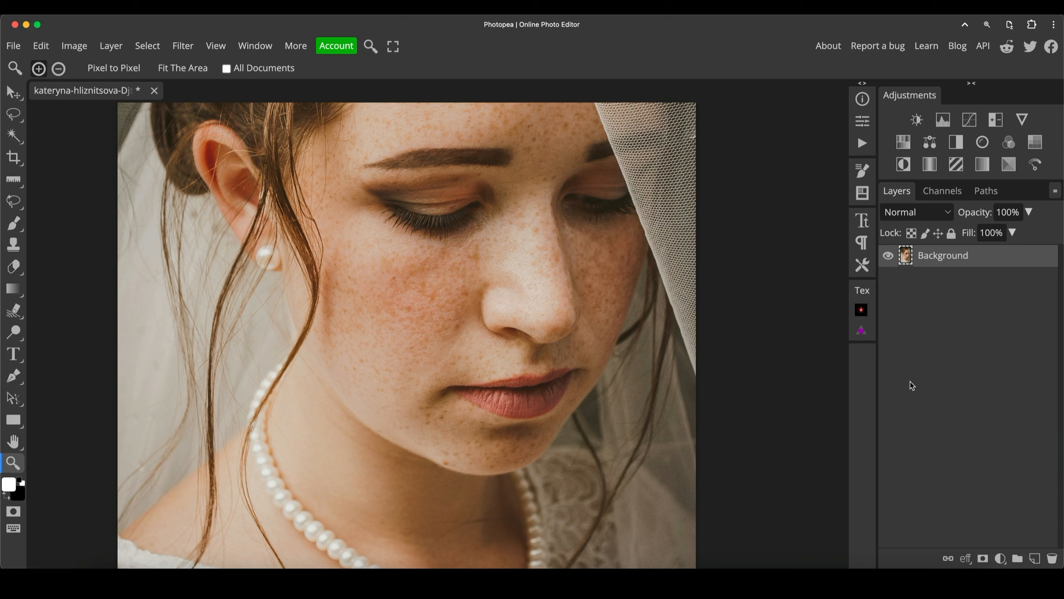
pyautogui.click(1034, 558)
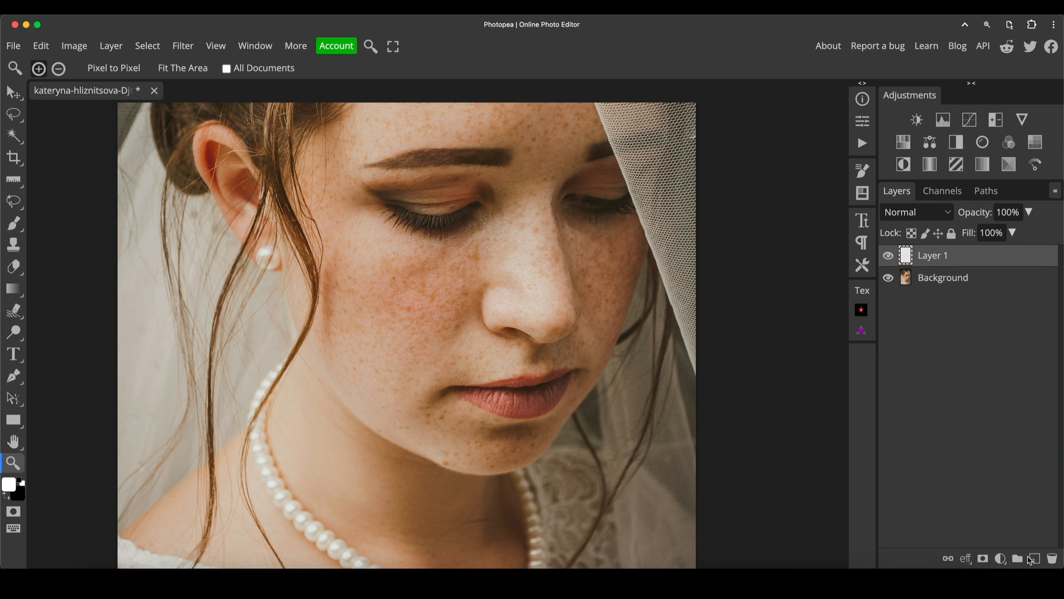
pyautogui.press('b')
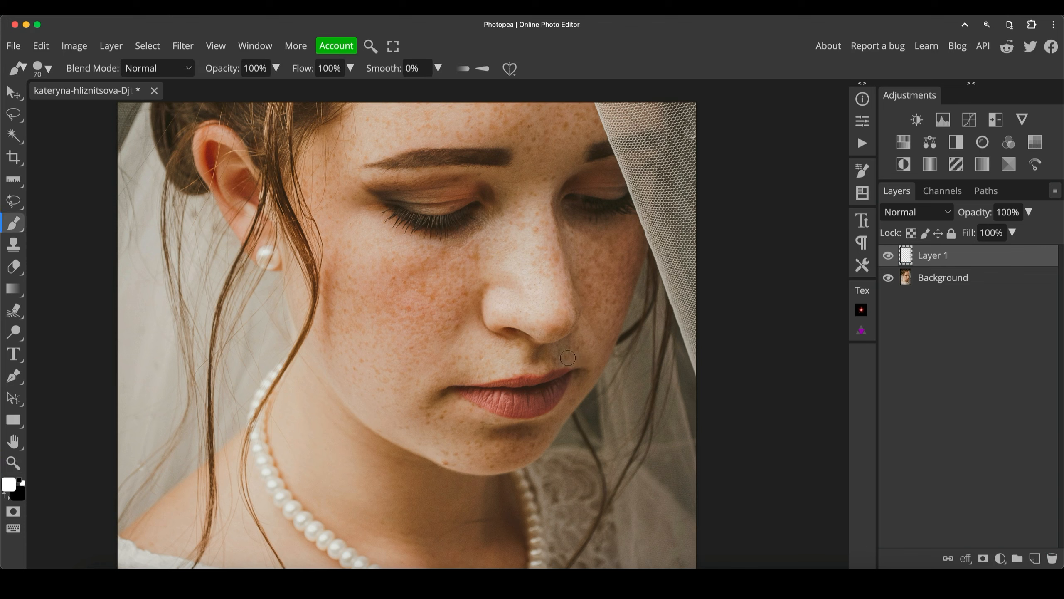
pyautogui.click(10, 489)
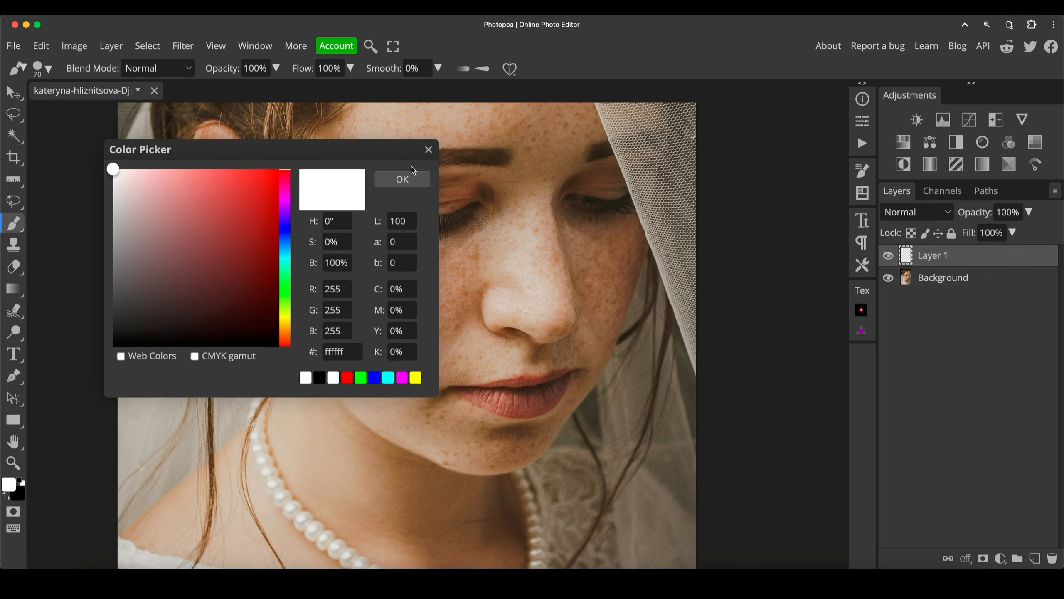
pyautogui.click(410, 179)
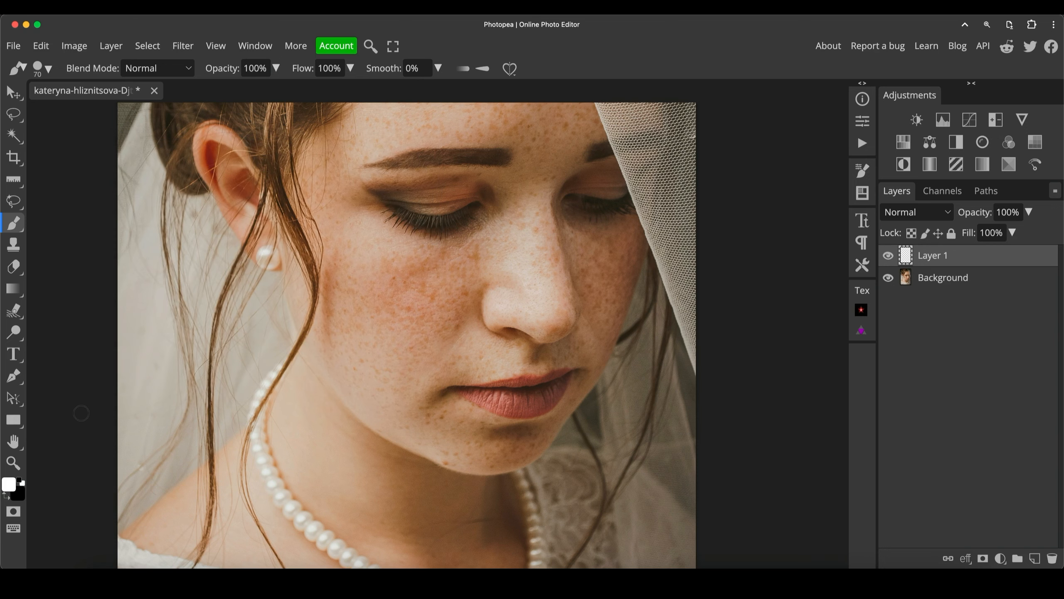
# Give the brush a softer edge by lowering its hardness
pyautogui.rightClick(532, 367)
pyautogui.moveTo(648, 430); pyautogui.dragTo(618, 431)
pyautogui.click(787, 323)
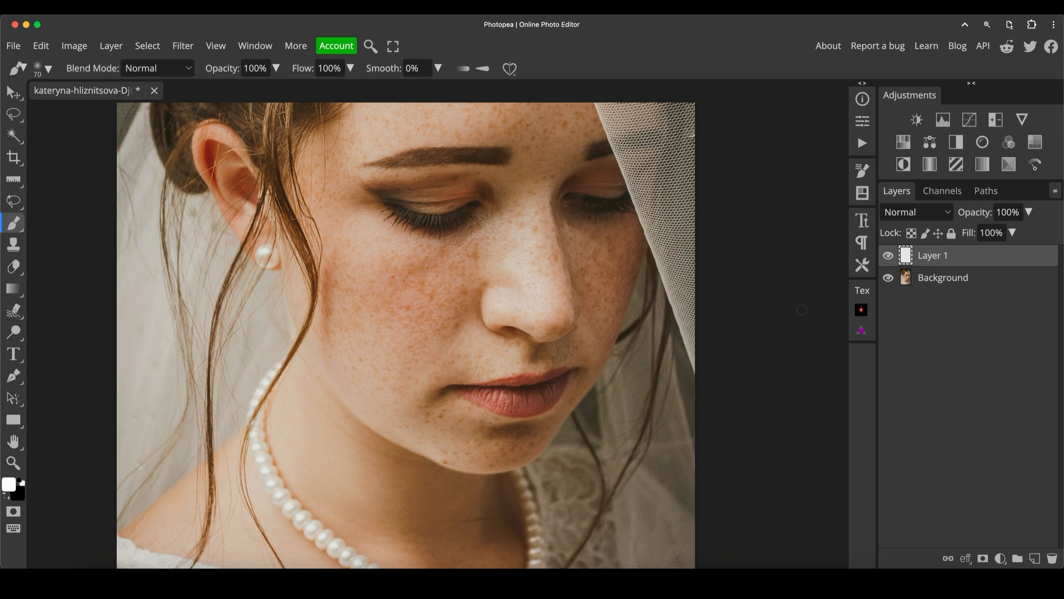
pyautogui.press(']')
pyautogui.press('[')
# Paint the main area of the lips solid white on Layer 1 with a soft 90 px brush
pyautogui.moveTo(484, 395); pyautogui.dragTo(528, 400)
pyautogui.rightClick(529, 401)
pyautogui.moveTo(651, 461); pyautogui.dragTo(654, 463)
pyautogui.click(511, 401)
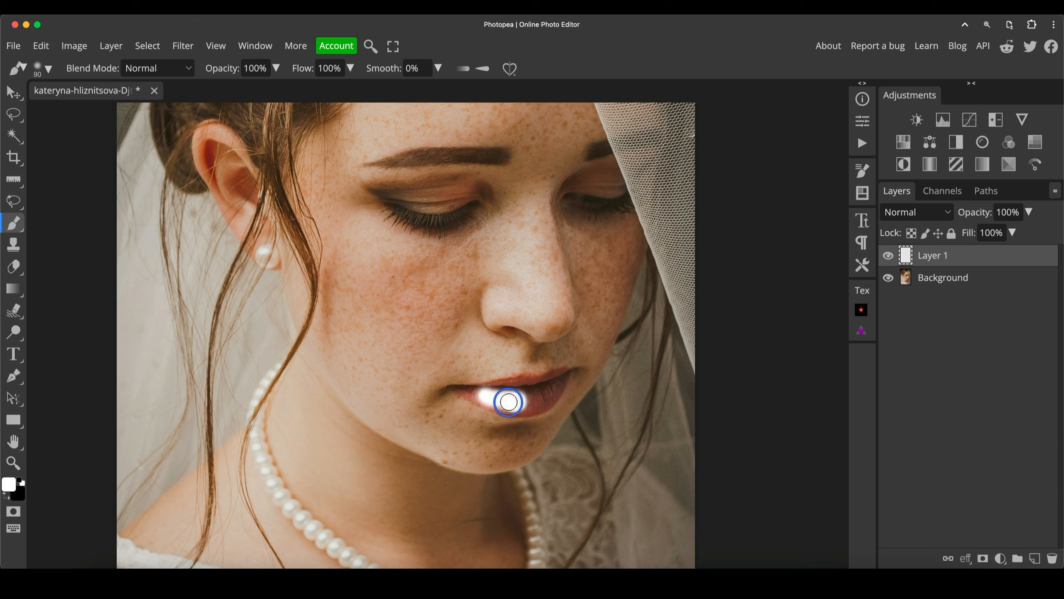
pyautogui.moveTo(510, 403)
pyautogui.mouseDown()
pyautogui.moveTo(555, 376)
pyautogui.moveTo(506, 407)
pyautogui.mouseUp()
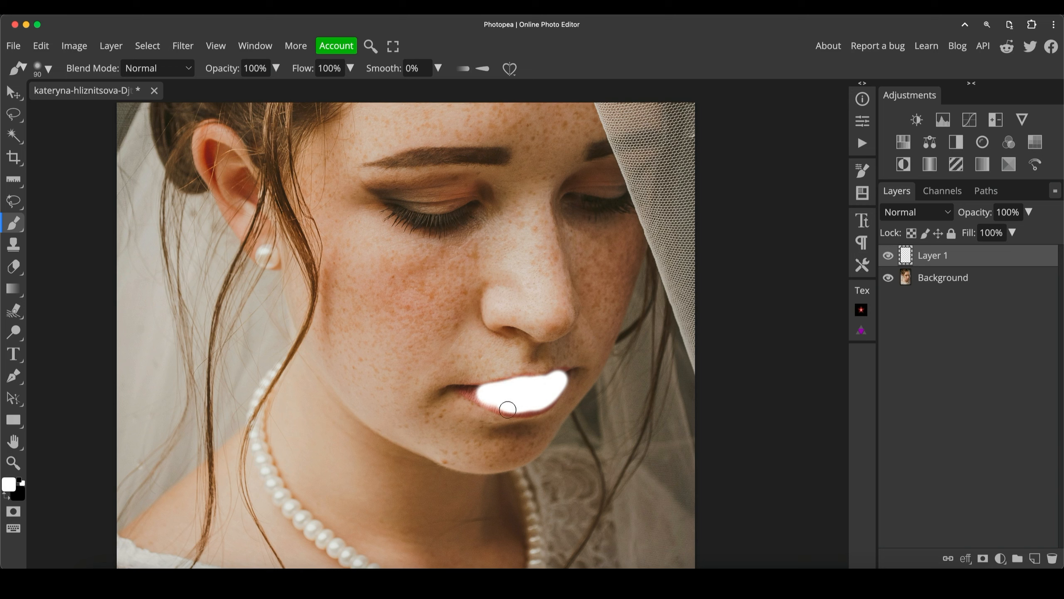
# Paint the remaining lower lip and mouth corner white with a 60 px brush, and compare with the layer hidden
pyautogui.click(495, 405)
pyautogui.press('[')
pyautogui.press('[')
pyautogui.press('[')
pyautogui.moveTo(479, 392); pyautogui.dragTo(507, 403)
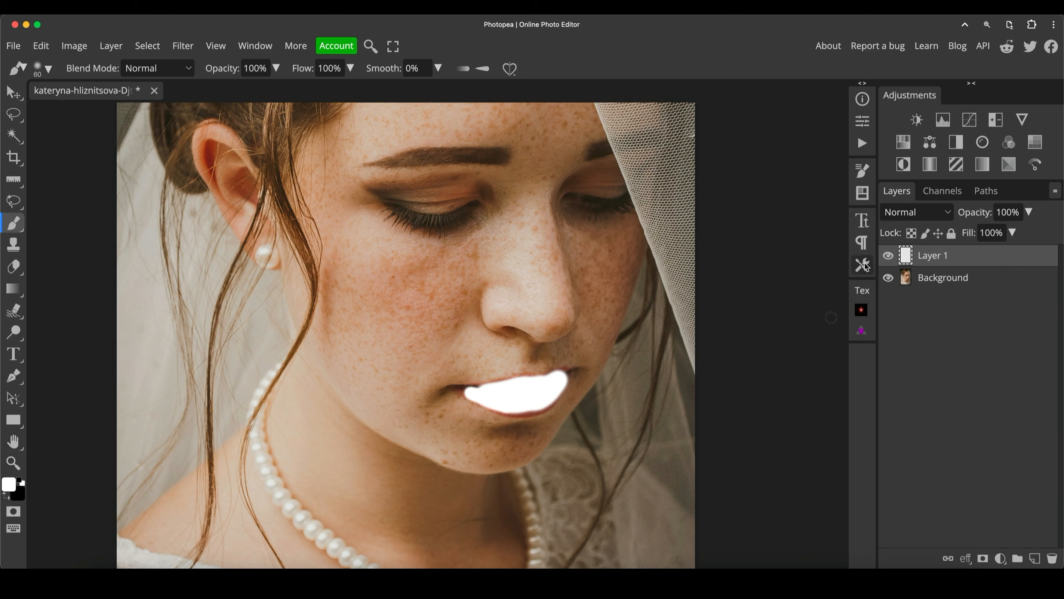
pyautogui.click(890, 256)
pyautogui.click(889, 257)
# In Layer 1's blending options, raise the black Blend If slider for the underlying Background to 125 on Gray
pyautogui.press('super+plus')
pyautogui.press('space')
pyautogui.moveTo(671, 363); pyautogui.dragTo(640, 258)
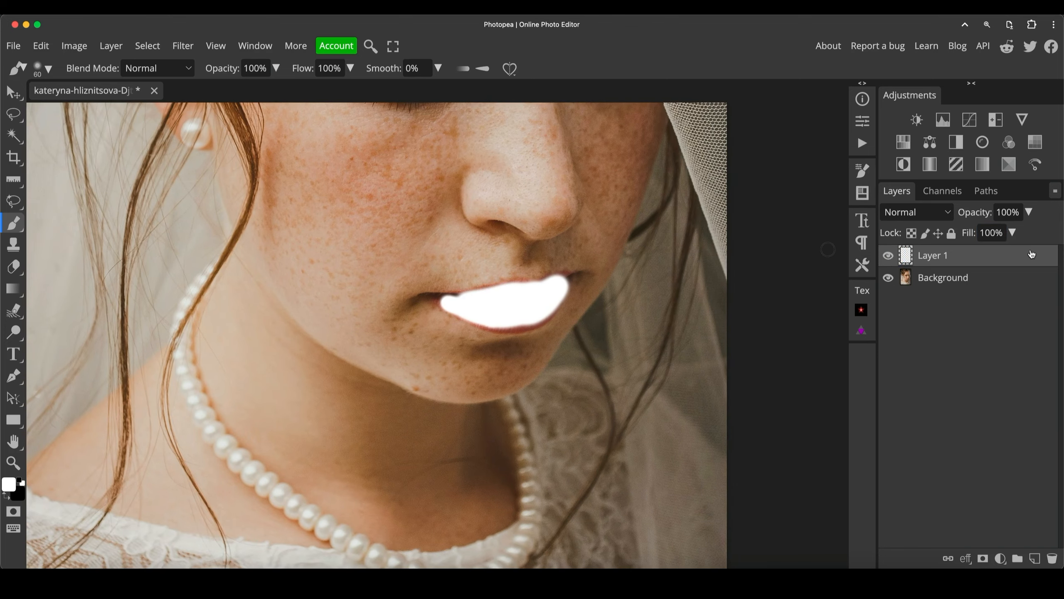
pyautogui.doubleClick(991, 258)
pyautogui.moveTo(630, 89); pyautogui.dragTo(692, 120)
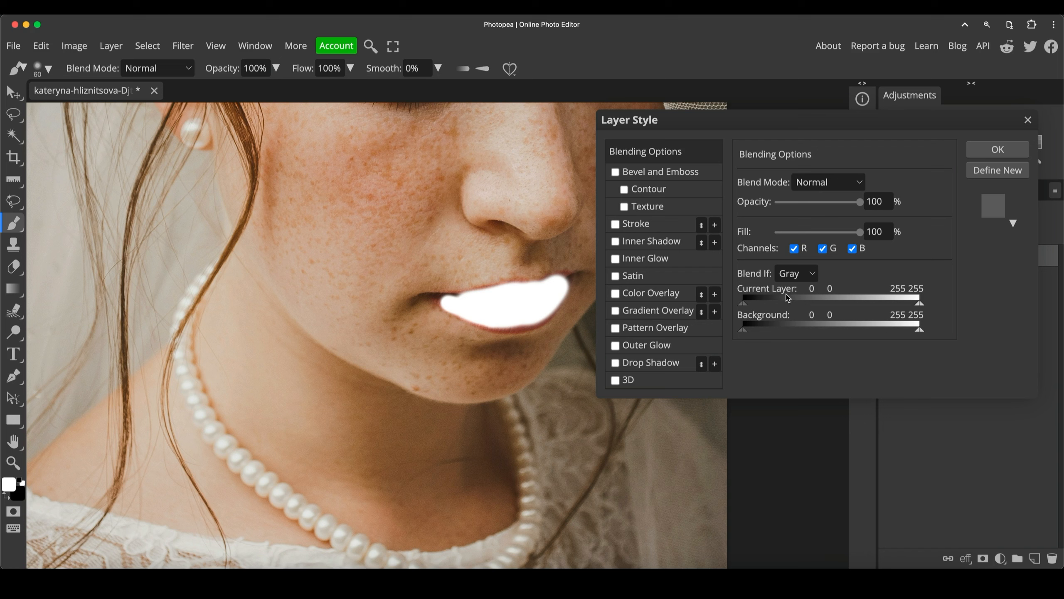
pyautogui.click(745, 331)
pyautogui.click(745, 332)
pyautogui.click(745, 332)
pyautogui.click(748, 334)
pyautogui.moveTo(747, 333); pyautogui.dragTo(831, 333)
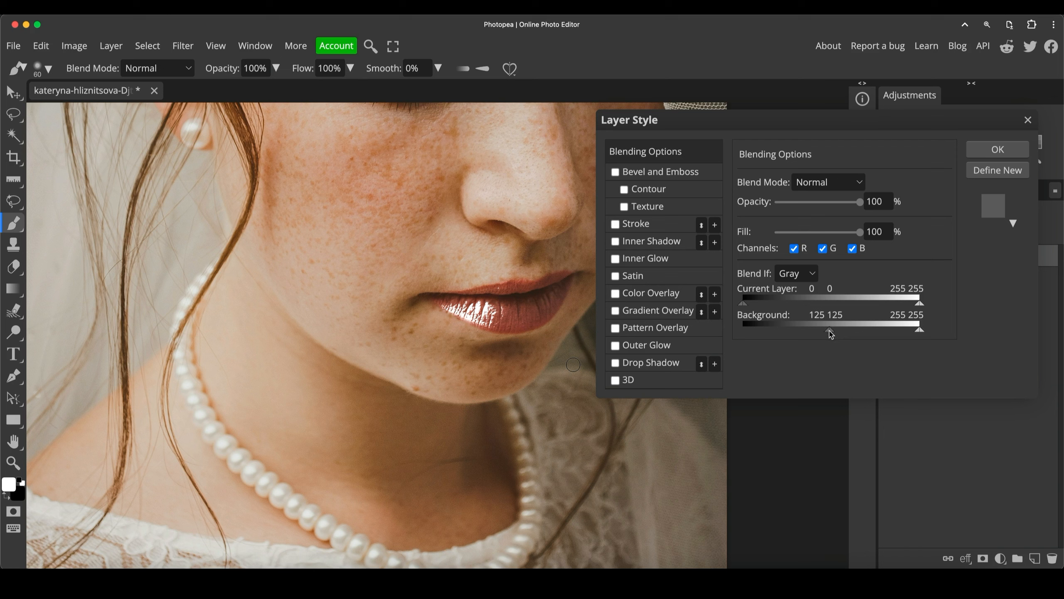
# Split the Background's black Blend If slider so the white lip highlights fade smoothly, and apply the layer style
pyautogui.moveTo(828, 335)
pyautogui.mouseDown()
pyautogui.moveTo(879, 334)
pyautogui.moveTo(744, 340)
pyautogui.moveTo(848, 338)
pyautogui.moveTo(802, 342)
pyautogui.moveTo(841, 338)
pyautogui.moveTo(805, 341)
pyautogui.moveTo(830, 340)
pyautogui.mouseUp()
pyautogui.moveTo(832, 331); pyautogui.dragTo(837, 334)
pyautogui.moveTo(837, 334); pyautogui.dragTo(855, 336)
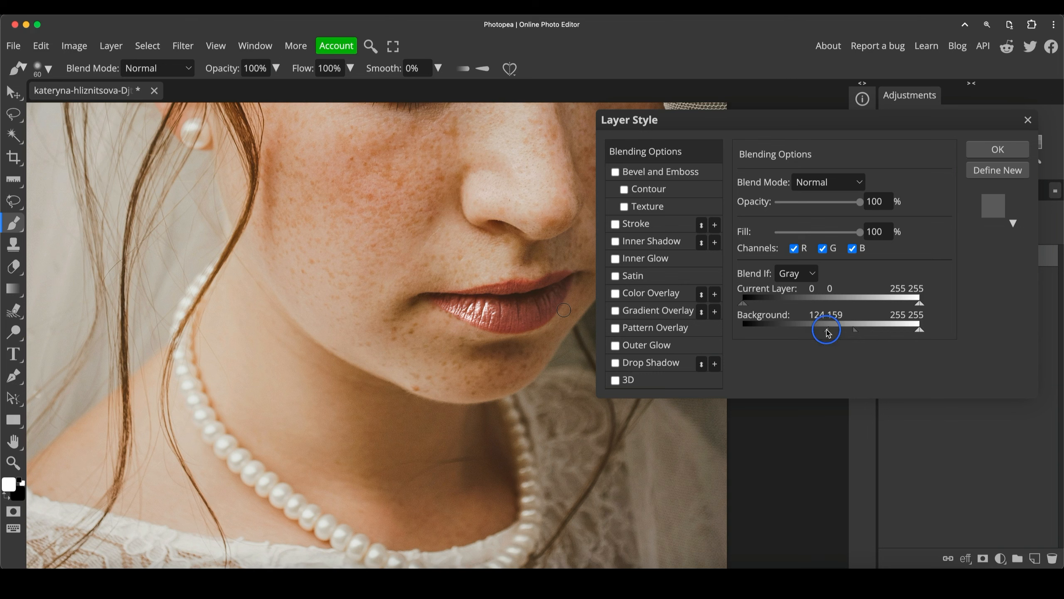
pyautogui.moveTo(829, 333); pyautogui.dragTo(882, 334)
pyautogui.click(1006, 151)
# Compare the lips with Layer 1 shown and hidden, both close up and across the whole photo
pyautogui.click(888, 256)
pyautogui.click(888, 256)
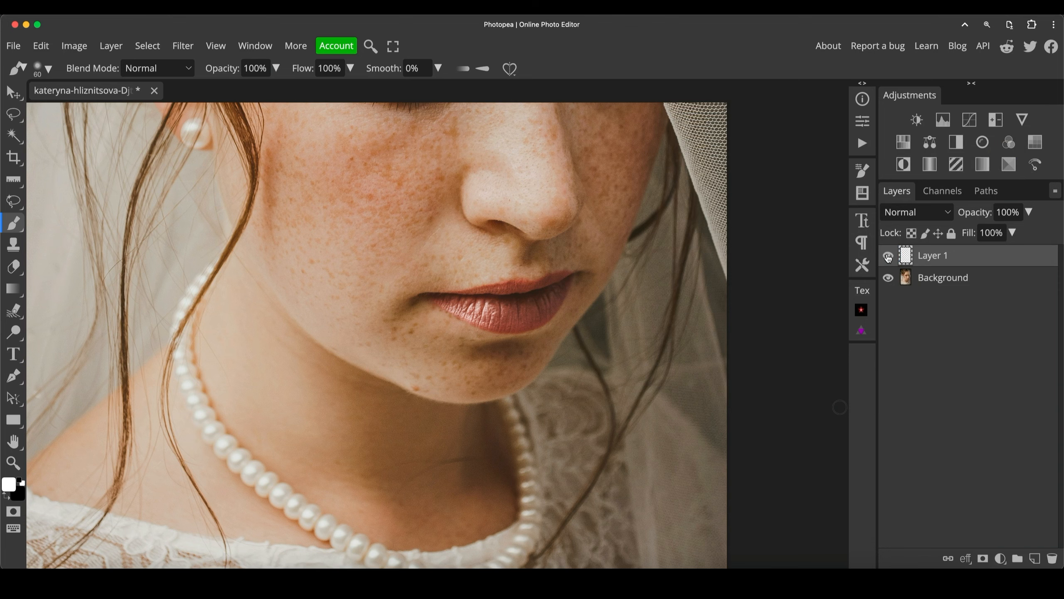
pyautogui.press('super+0')
pyautogui.click(888, 257)
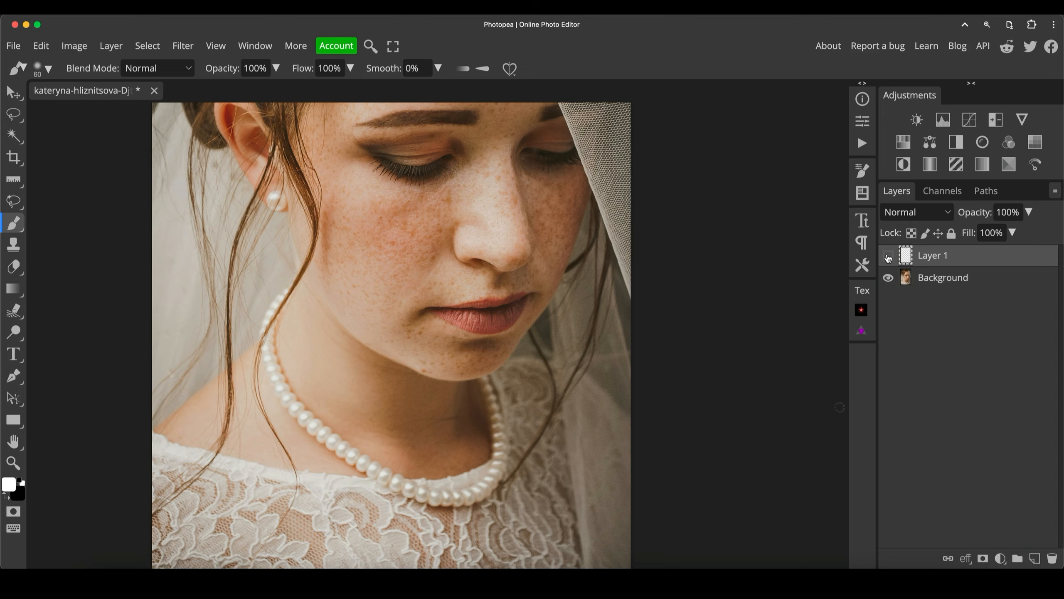
pyautogui.press('super+minus')
pyautogui.click(887, 257)
pyautogui.click(888, 257)
pyautogui.click(887, 256)
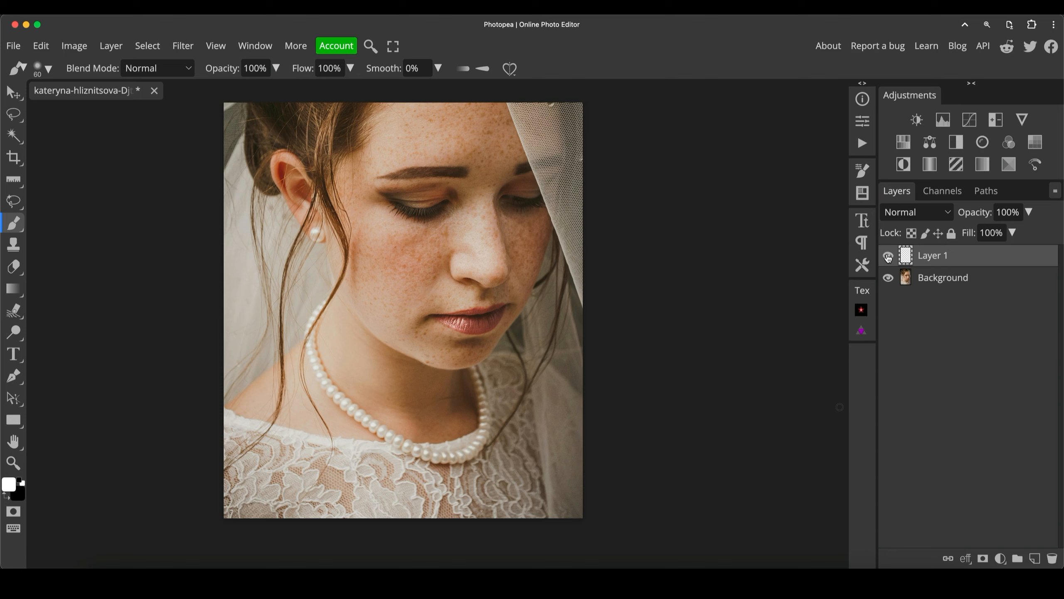
pyautogui.click(888, 257)
pyautogui.click(888, 256)
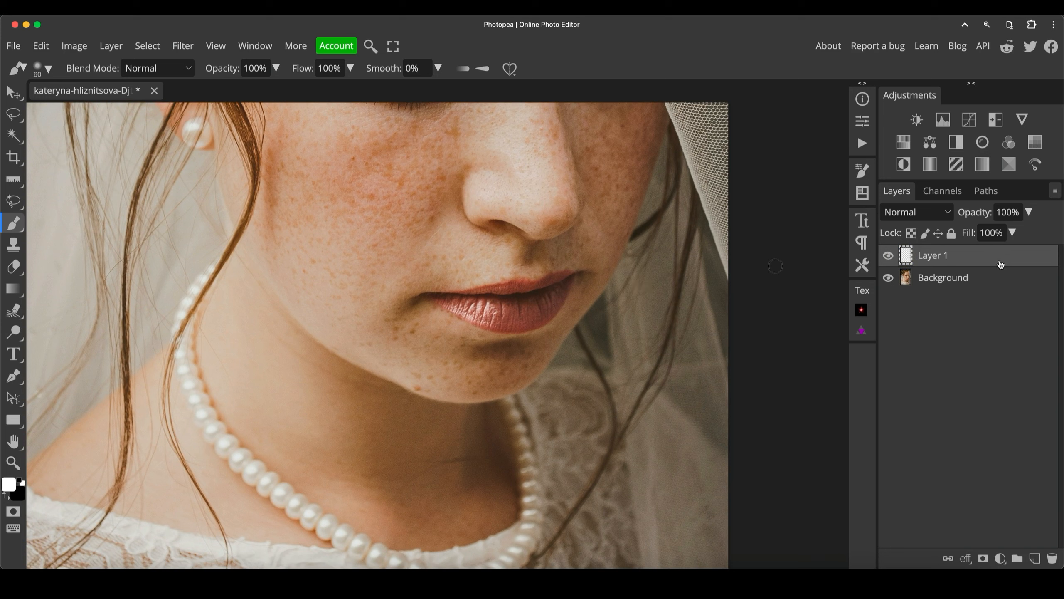
# Add a second new layer and paint white over two pearls at the front of the necklace
pyautogui.moveTo(536, 303)
pyautogui.mouseDown()
pyautogui.moveTo(548, 290)
pyautogui.moveTo(496, 310)
pyautogui.moveTo(501, 287)
pyautogui.moveTo(521, 326)
pyautogui.moveTo(553, 290)
pyautogui.moveTo(518, 309)
pyautogui.moveTo(553, 295)
pyautogui.moveTo(473, 310)
pyautogui.moveTo(498, 296)
pyautogui.moveTo(486, 303)
pyautogui.mouseUp()
pyautogui.scroll(-5, 376, 331)
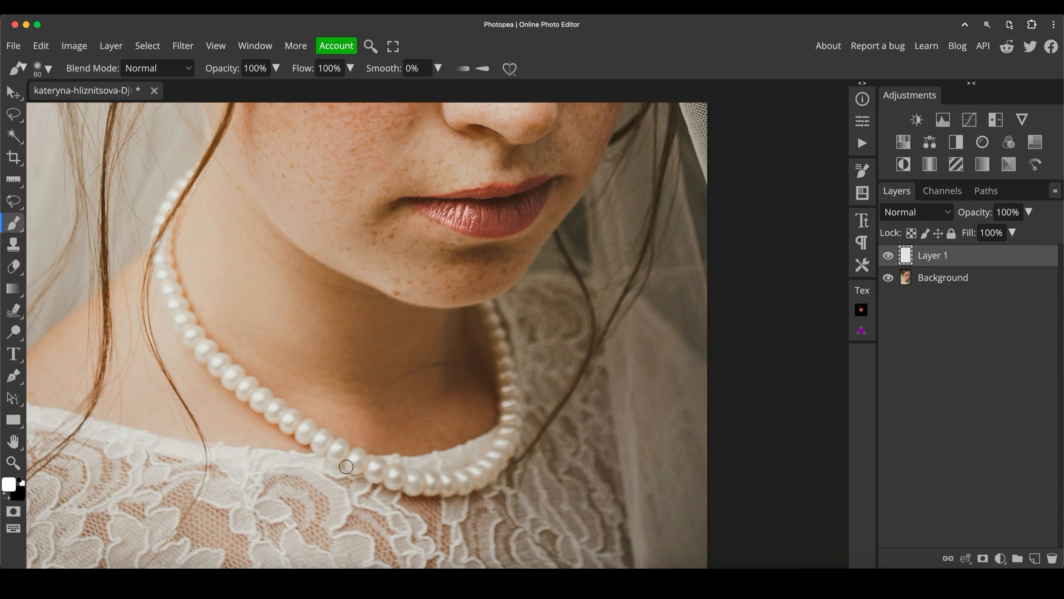
pyautogui.click(1034, 558)
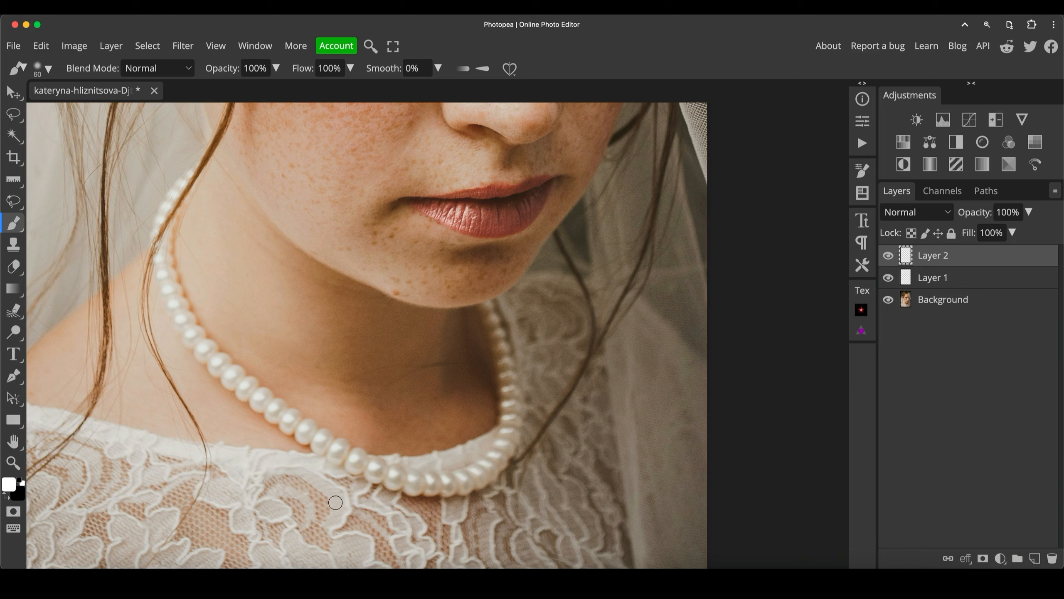
pyautogui.moveTo(412, 480); pyautogui.dragTo(432, 483)
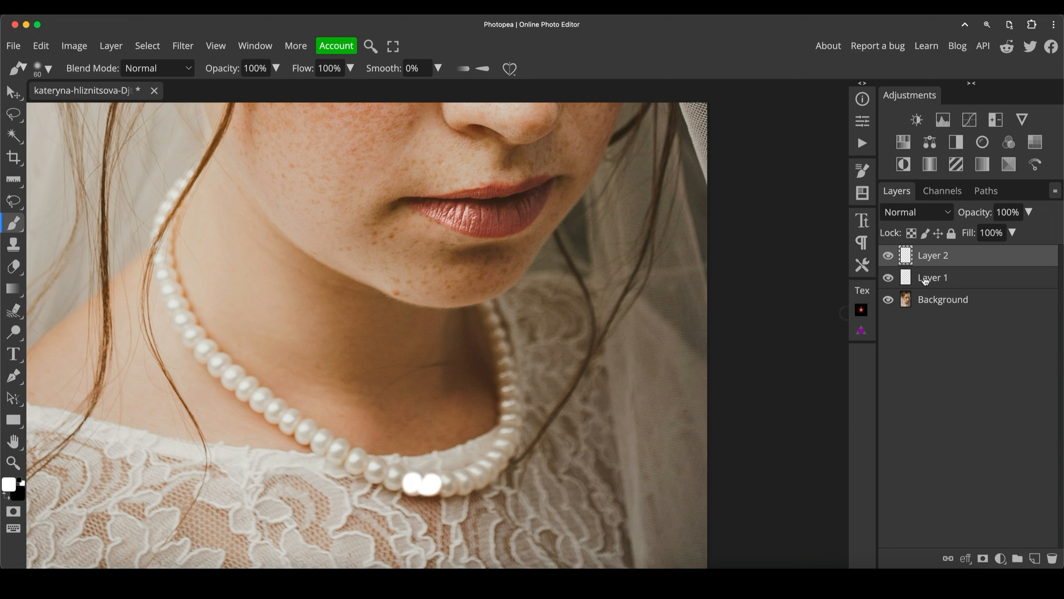
# Raise the Background's black Blend If slider in Layer 2's blending options to limit the white to the brightest pearl highlights, and apply it
pyautogui.doubleClick(986, 255)
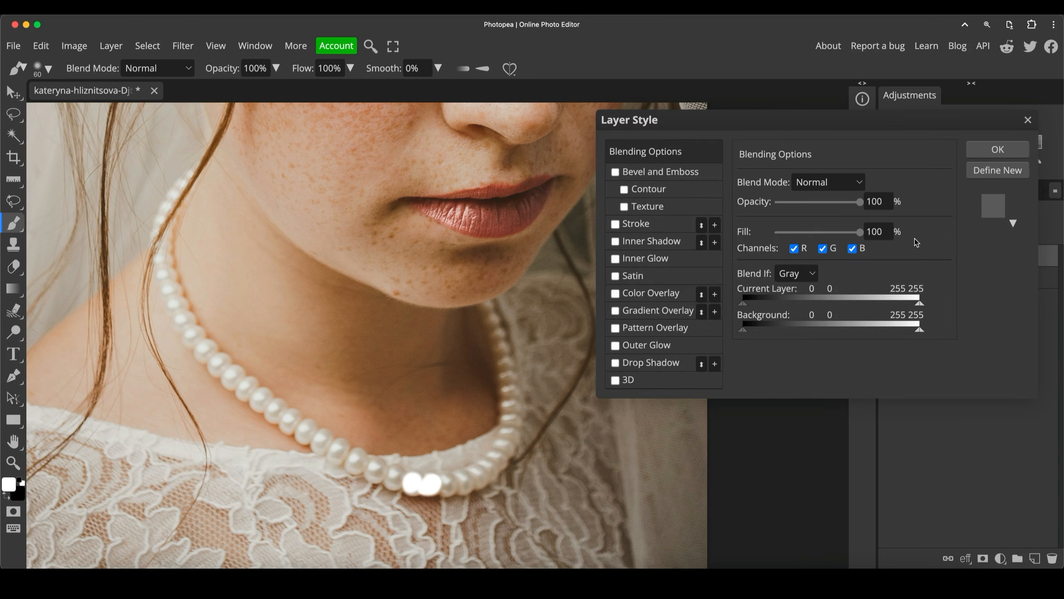
pyautogui.moveTo(682, 119); pyautogui.dragTo(679, 113)
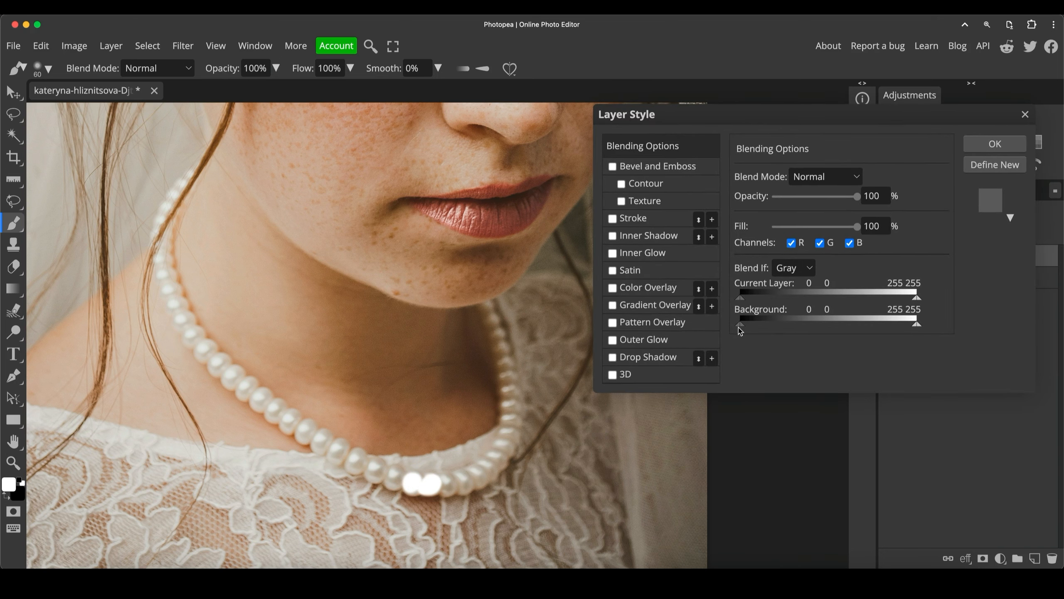
pyautogui.moveTo(741, 329); pyautogui.dragTo(884, 329)
pyautogui.click(991, 147)
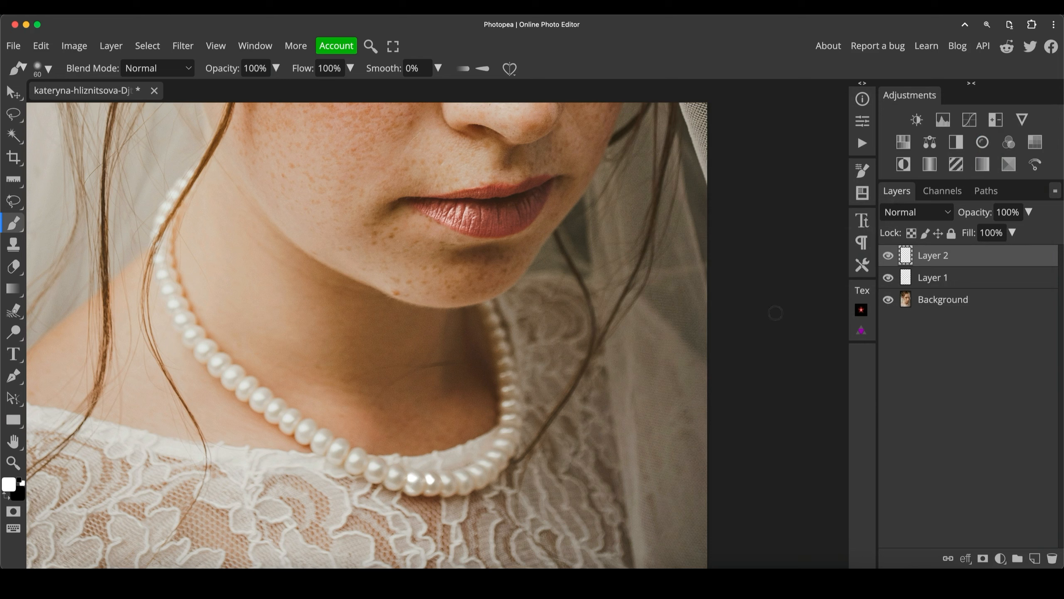
# Paint white highlights over the pearls along the front of the necklace and set Layer 2's opacity to 52%
pyautogui.moveTo(447, 483)
pyautogui.mouseDown()
pyautogui.moveTo(496, 449)
pyautogui.moveTo(392, 472)
pyautogui.moveTo(368, 461)
pyautogui.moveTo(396, 475)
pyautogui.moveTo(348, 465)
pyautogui.mouseUp()
pyautogui.moveTo(320, 433); pyautogui.dragTo(370, 472)
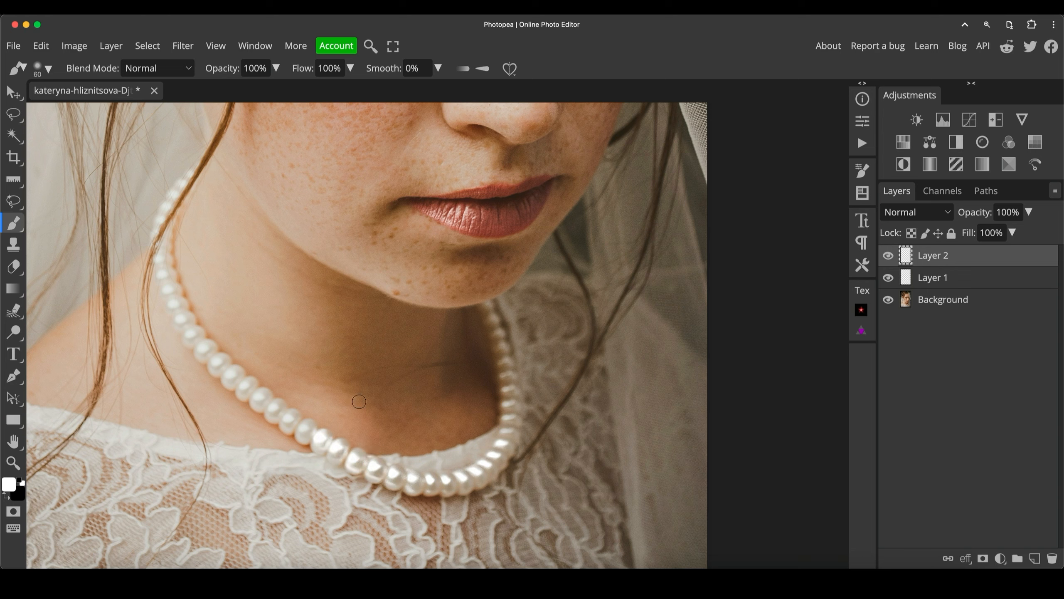
pyautogui.moveTo(978, 212); pyautogui.dragTo(942, 226)
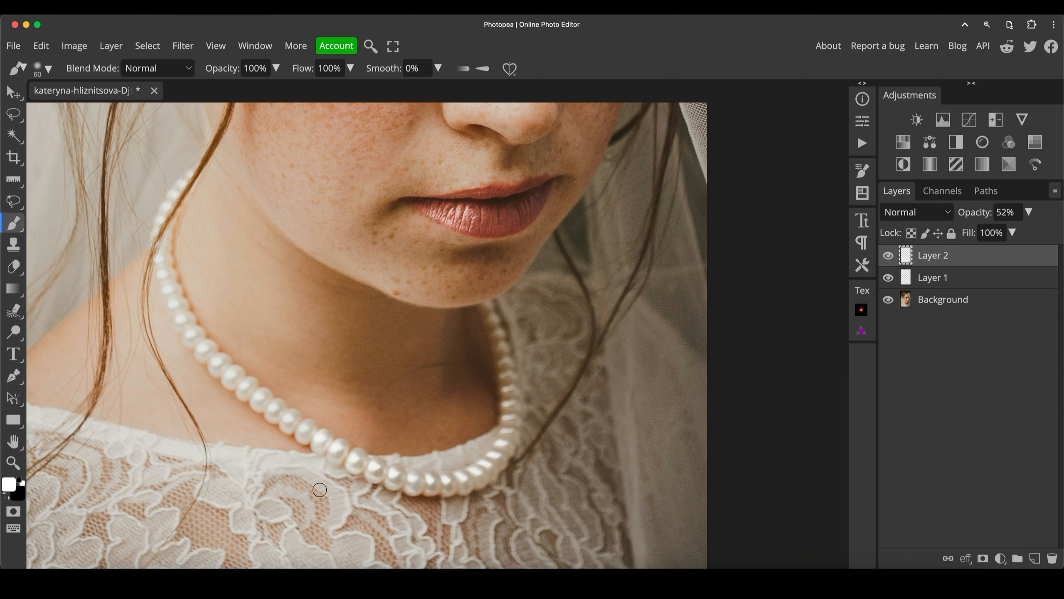
# Extend the white highlights to the pearls further up the necklace towards the shoulder, and undo the last two strokes
pyautogui.moveTo(318, 442); pyautogui.dragTo(240, 386)
pyautogui.click(230, 375)
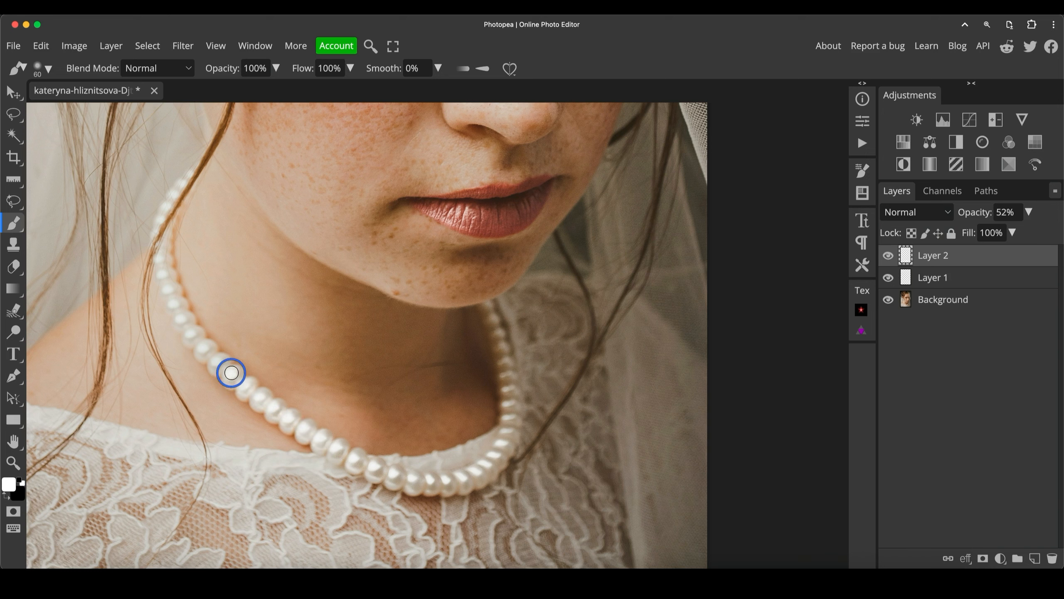
pyautogui.press('super+z')
pyautogui.press('super+z')
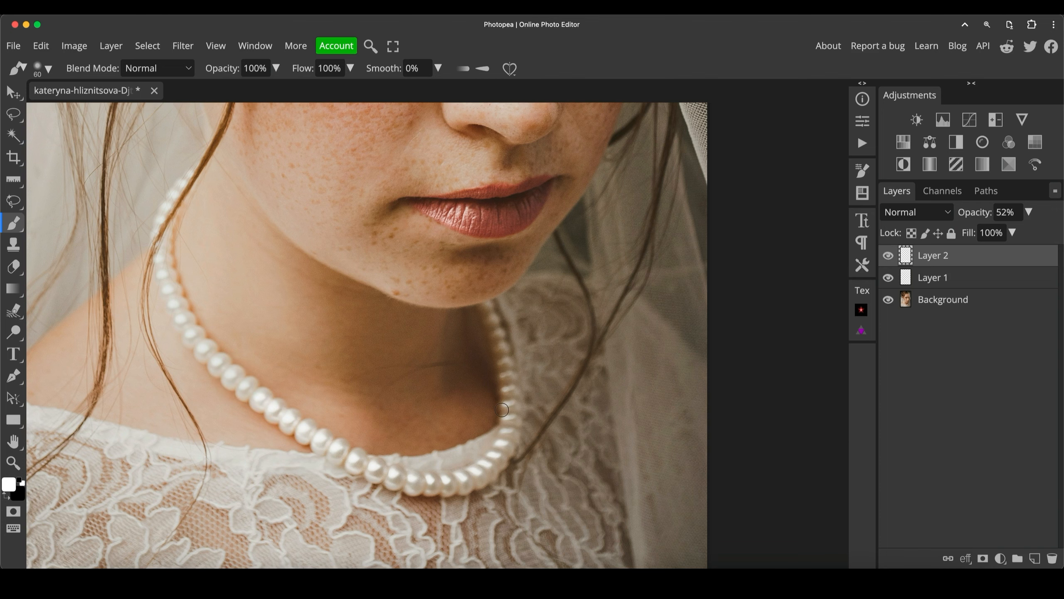